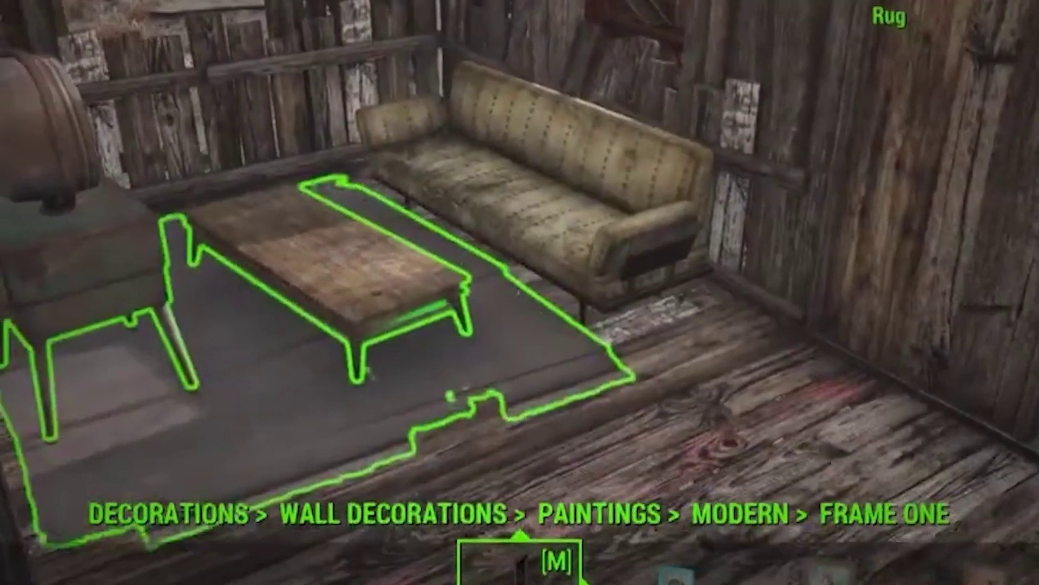
Step: Leave the Paintings list and cycle the Workshop categories across to Creation Club
key("Tab")
key("Tab")
key("Tab")
key("Tab")
key("Tab")
key("Right")
key("Right")
key("Right")
key("Right")
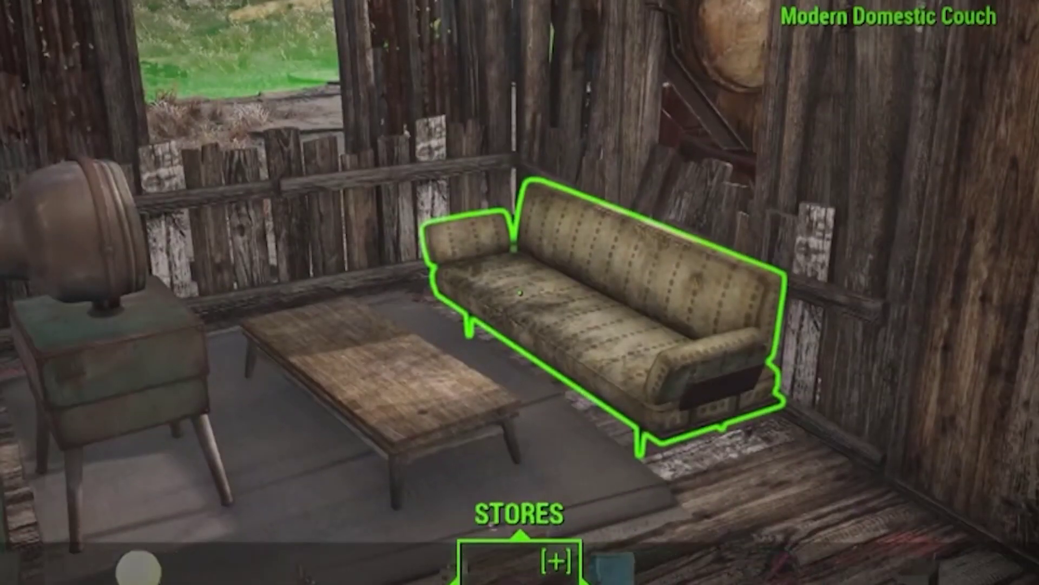
key("Left")
key("Right")
key("Right")
key("Right")
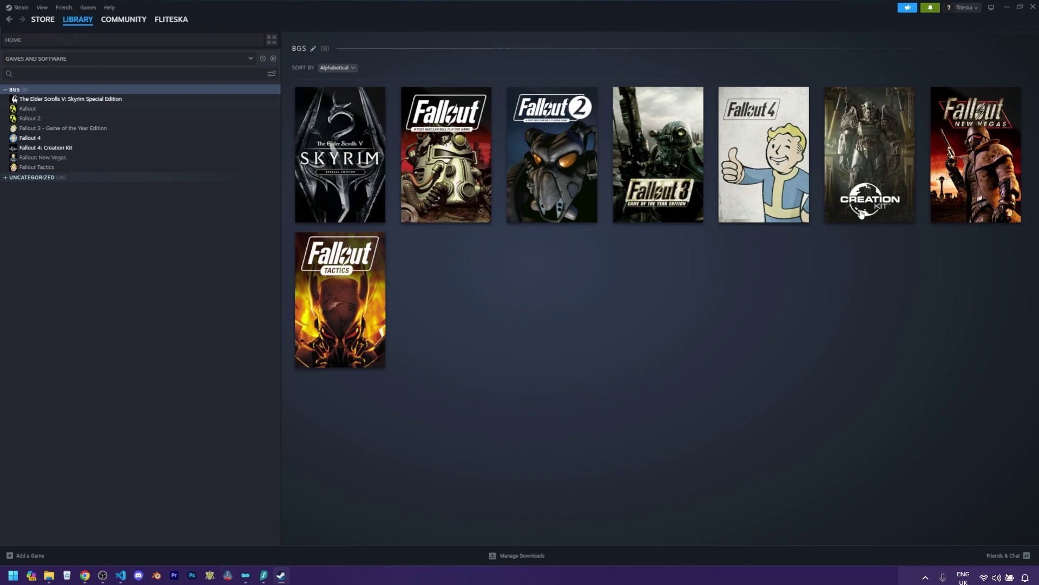
mouse_move(861, 198)
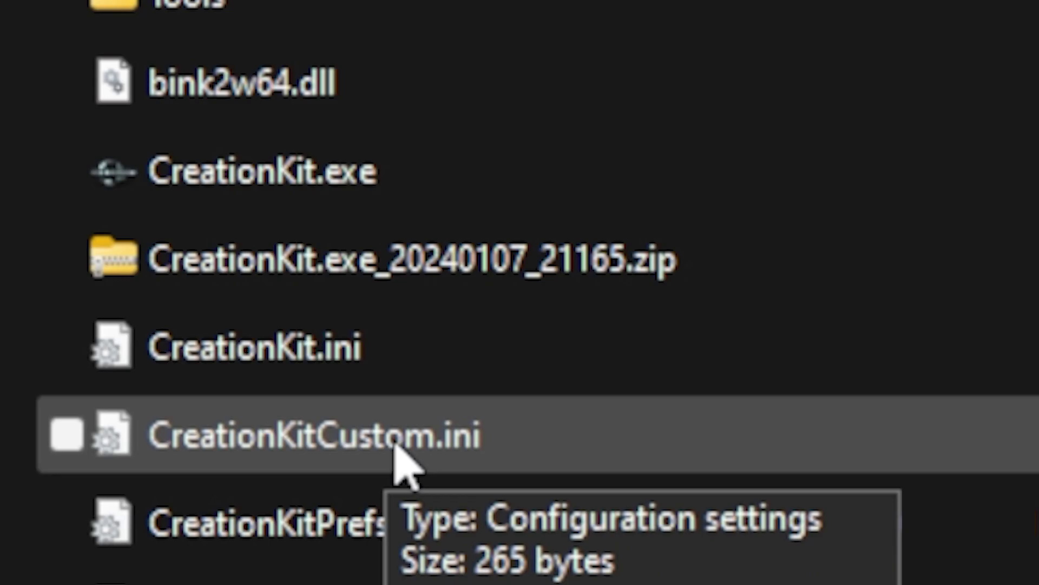
Step: Open CreationKitCustom.ini in Notepad and highlight its bAllowMultipleMasterLoads=1 line under [General]
double_click(396, 447)
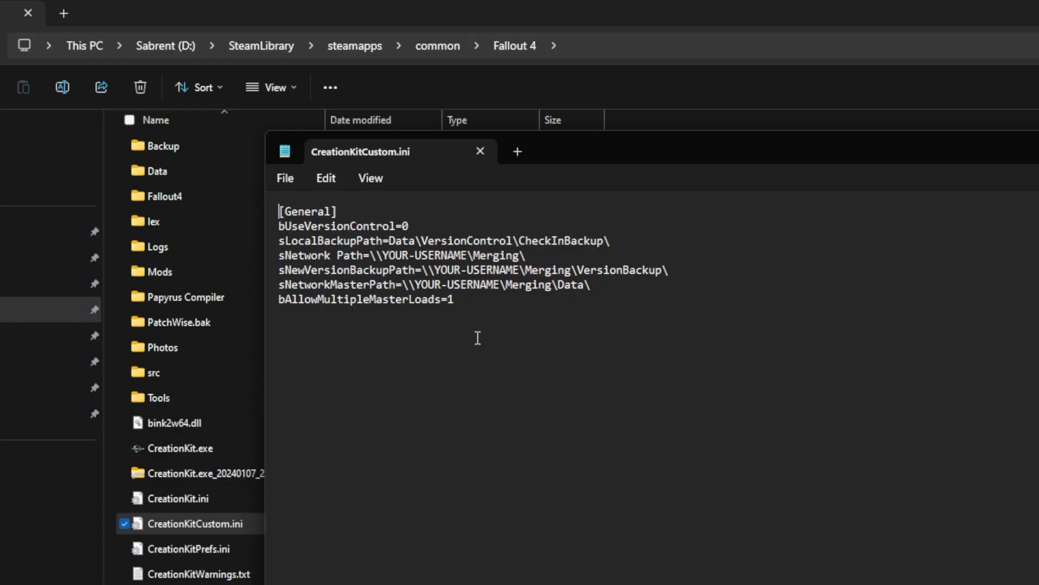
left_click_drag(278, 211, 337, 211)
left_click(434, 299)
left_click_drag(485, 300, 268, 294)
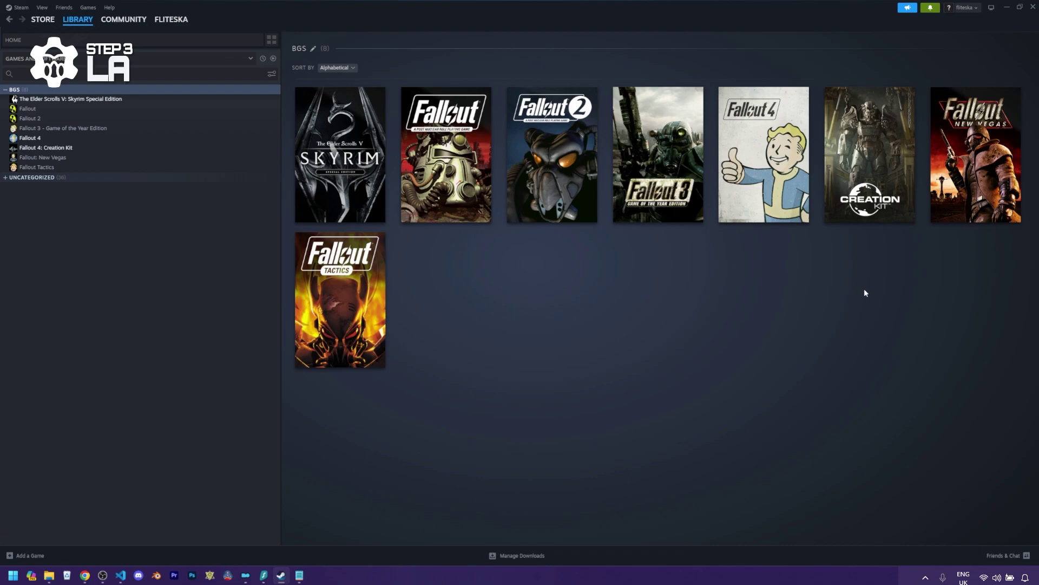
Step: Select the Fallout 4: Creation Kit tile in the Steam Library
left_click(864, 183)
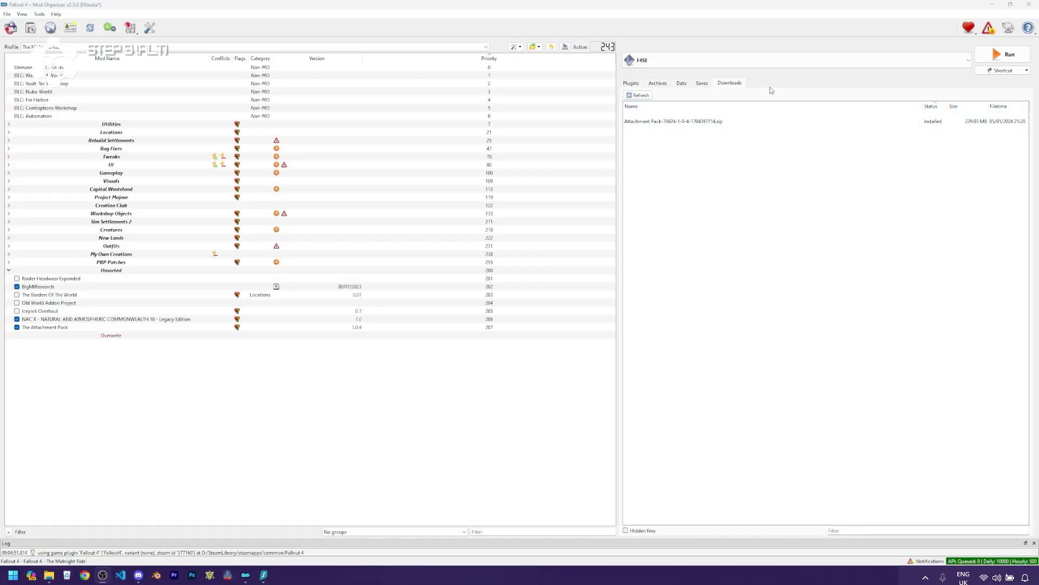
Step: Edit the Creation Kit executable in Mod Organizer 2 to enable Overwrite Steam AppID
left_click(760, 62)
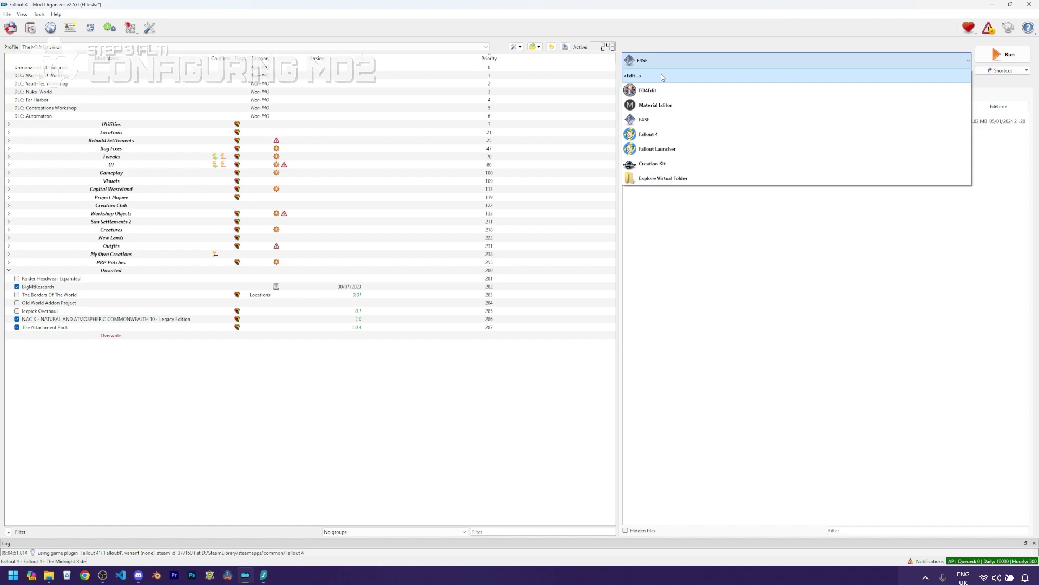
left_click(662, 76)
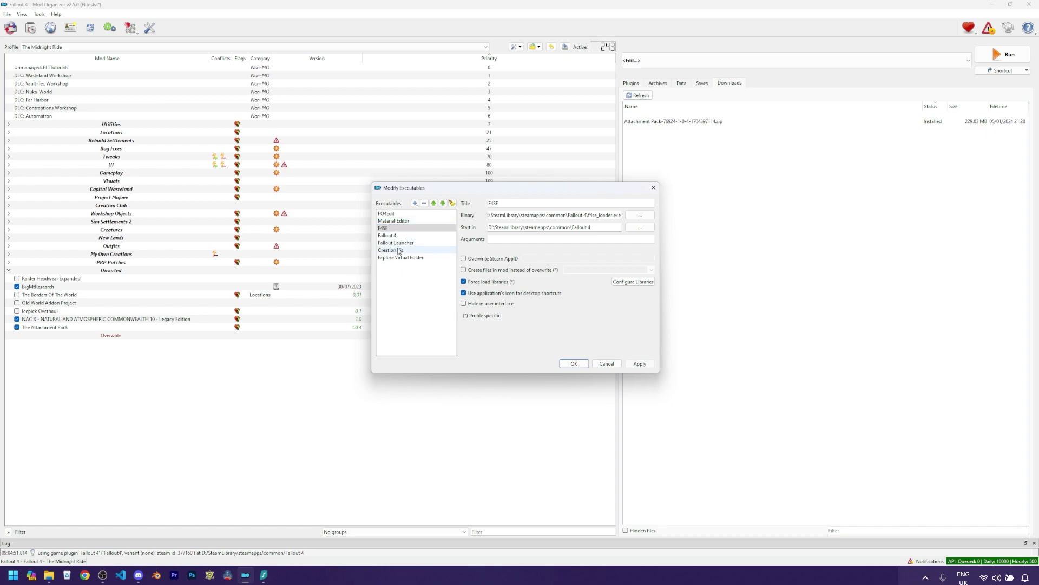
left_click(397, 252)
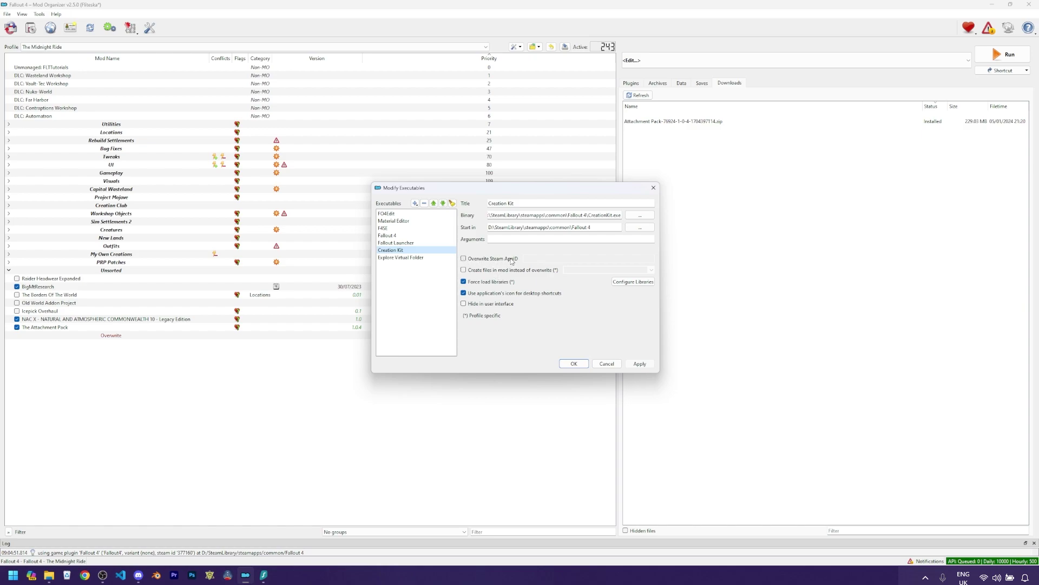
left_click(498, 261)
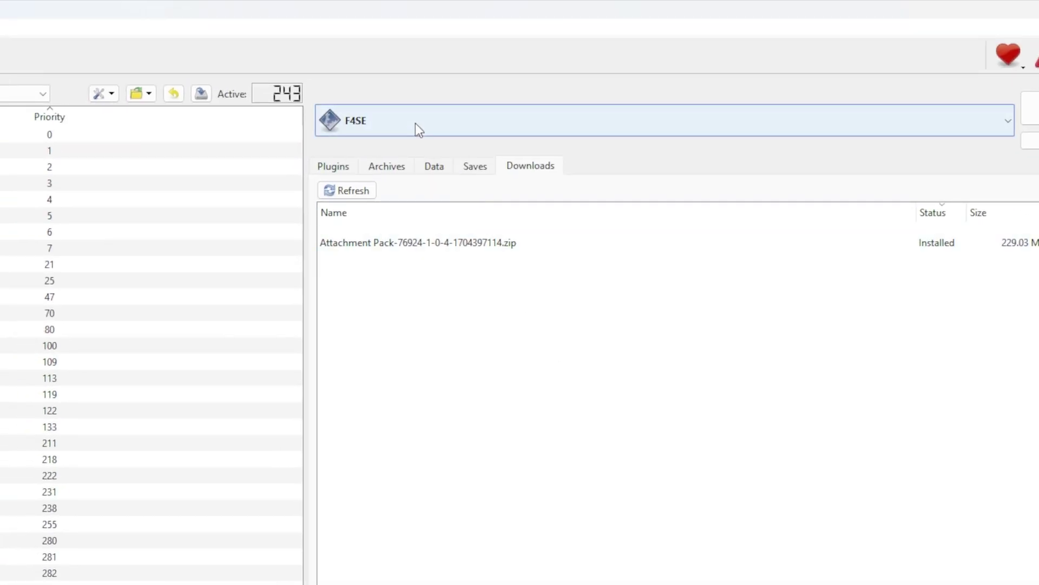
Step: Select Creation Kit from the executables list and run it from Mod Organizer 2
left_click(415, 123)
left_click(365, 327)
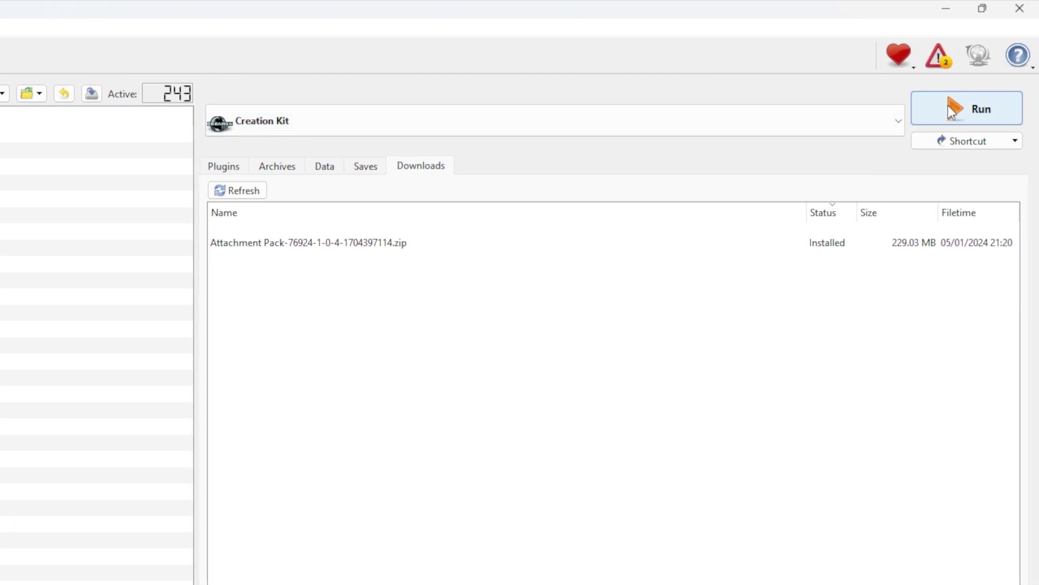
left_click(951, 110)
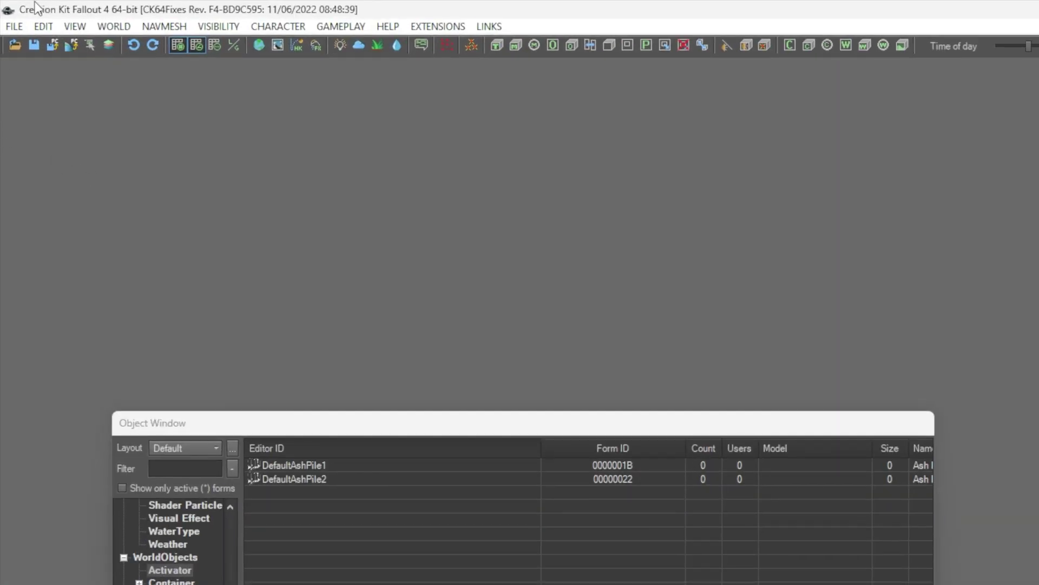
Step: Load Fallout4.esm through File > Data so the Object Window lists its records
left_click(7, 13)
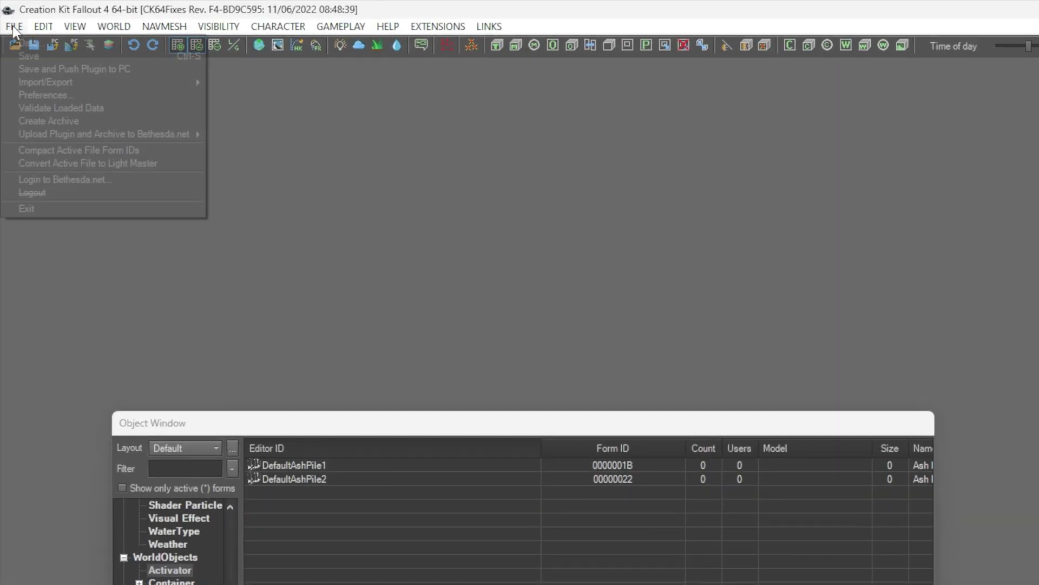
left_click(33, 40)
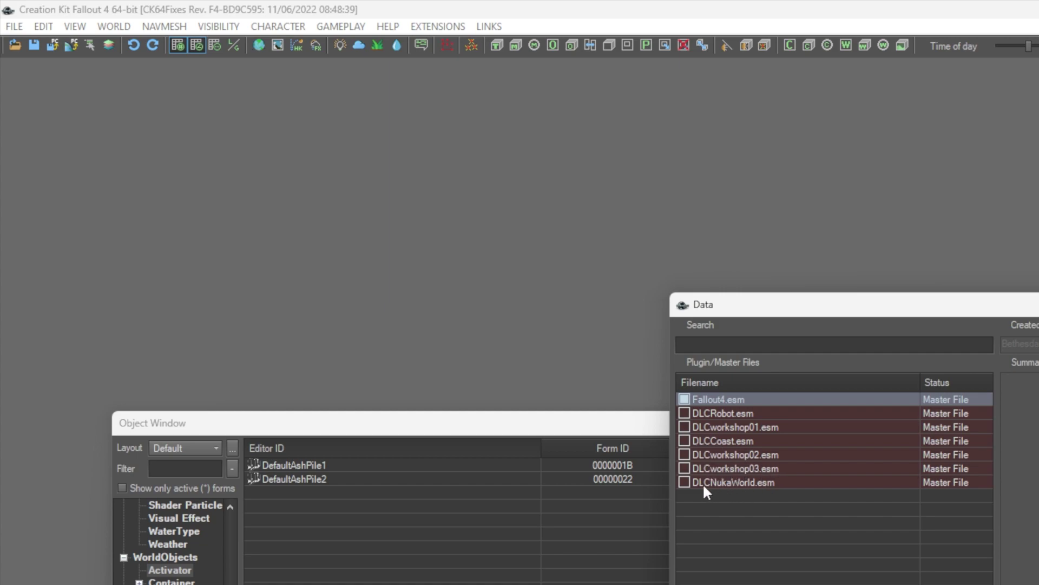
left_click(684, 401)
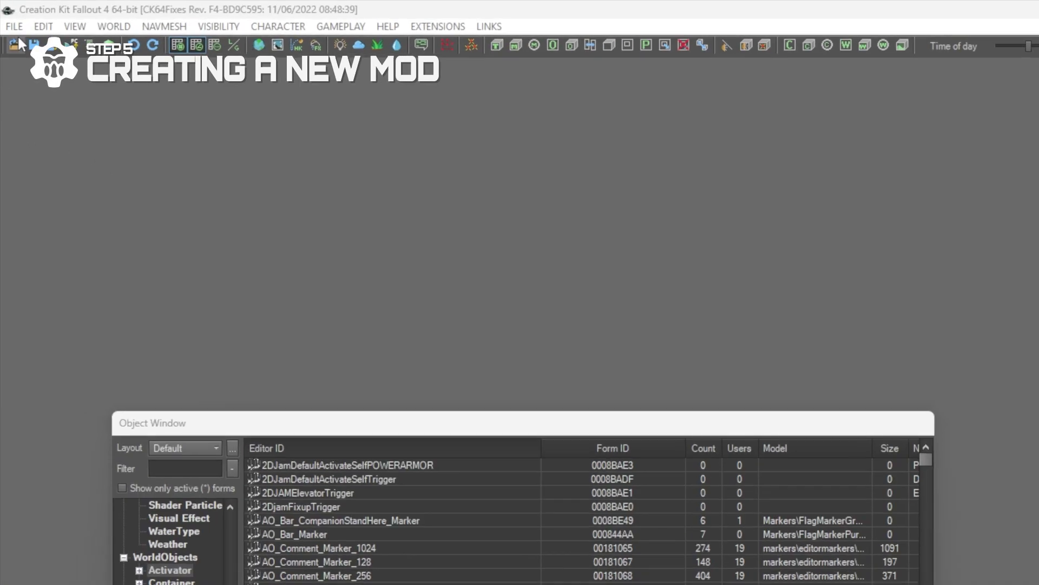
Step: Save the new plugin as FLTTutorials.esp in the Fallout 4 Data folder
left_click(14, 26)
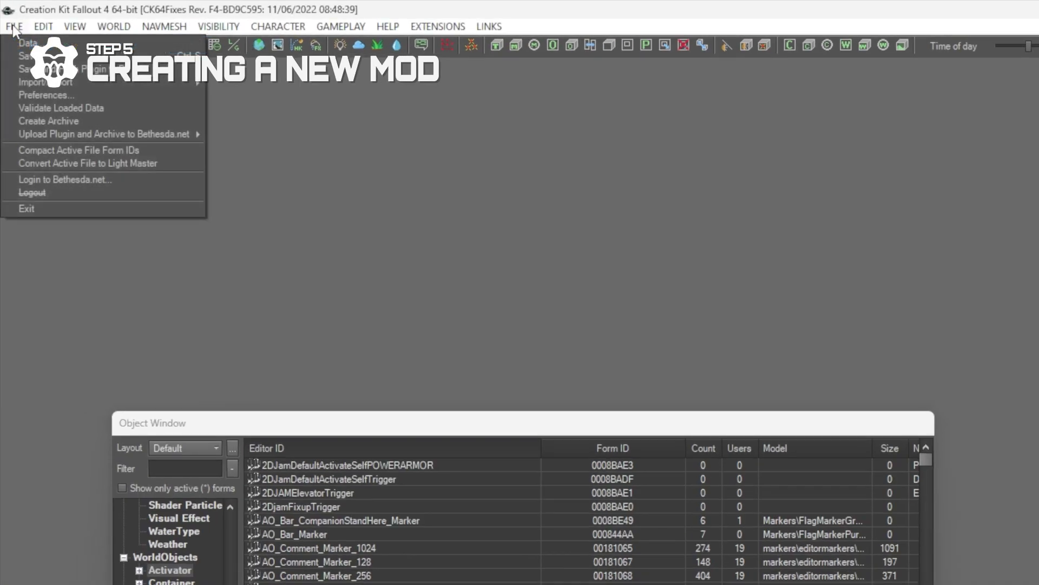
left_click(28, 55)
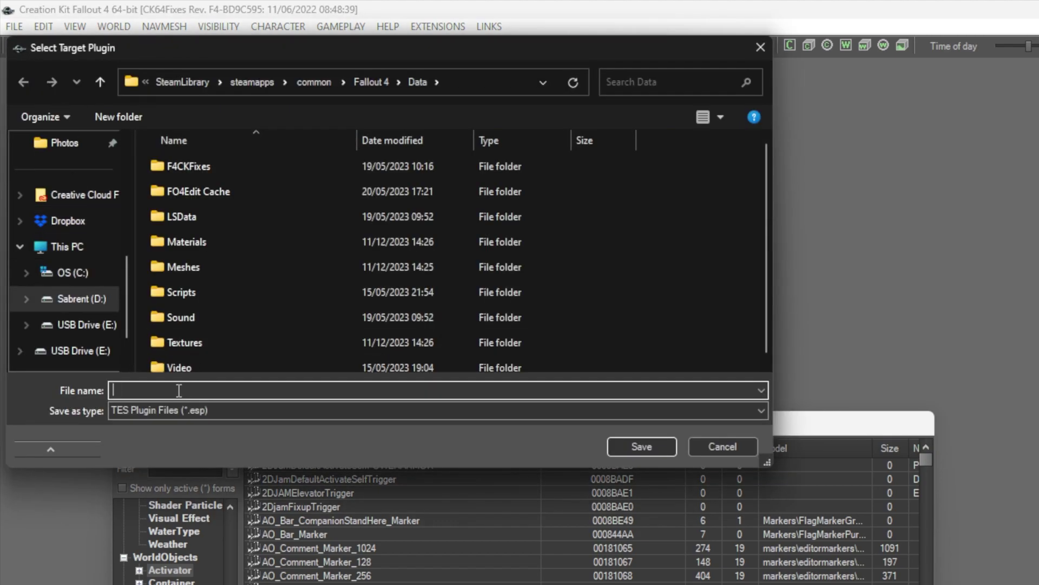
type("FLTTutorials")
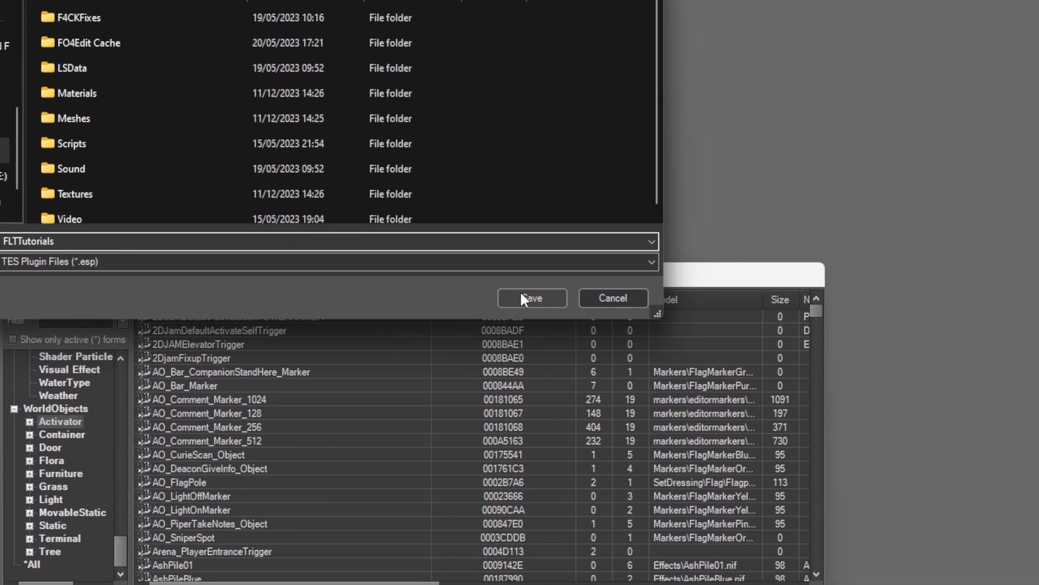
left_click(523, 299)
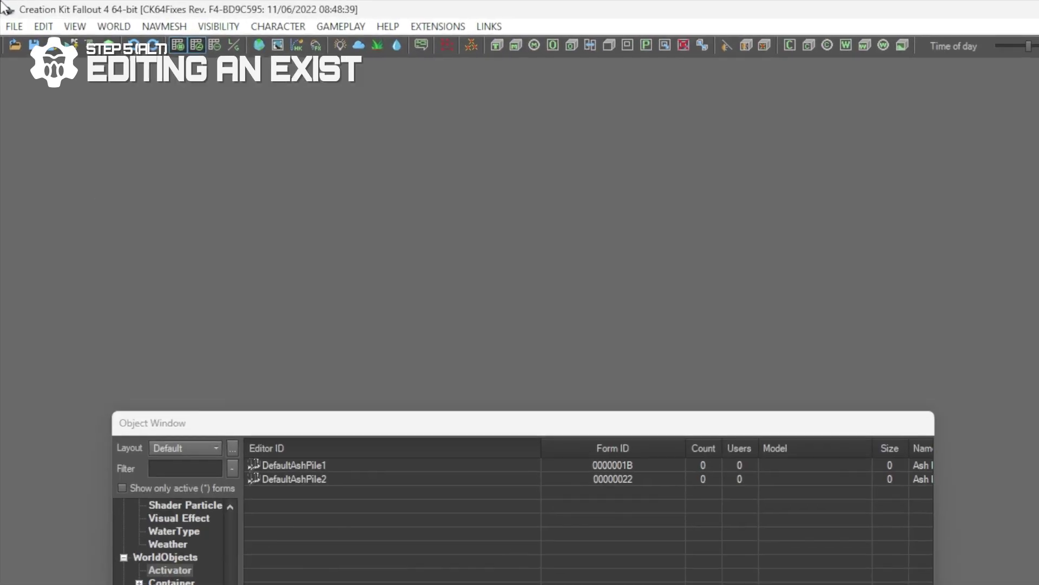
Step: In File > Data, set FLTTutorials.esp as the Active File and confirm to load
left_click(14, 26)
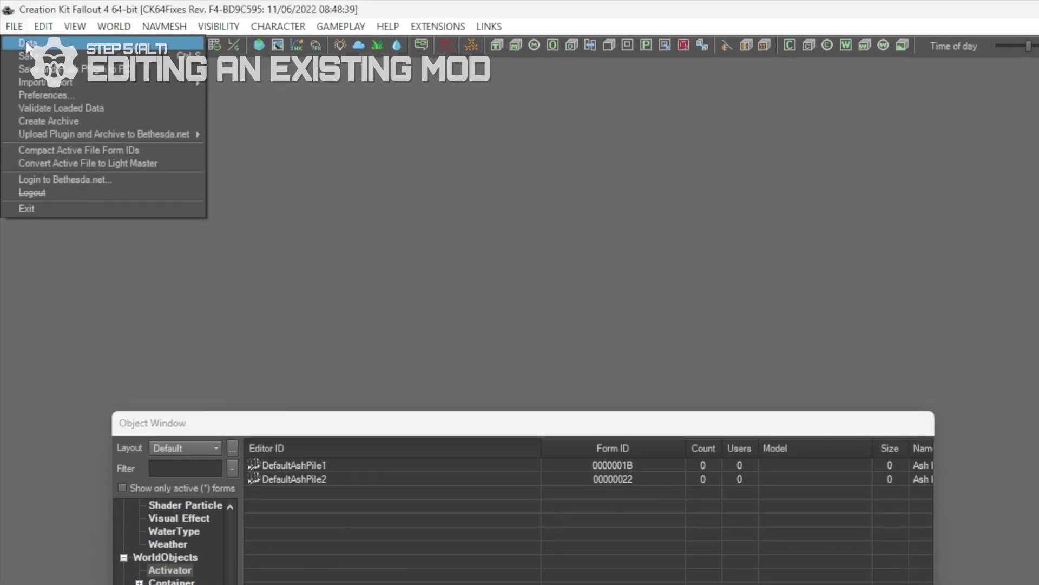
left_click(27, 43)
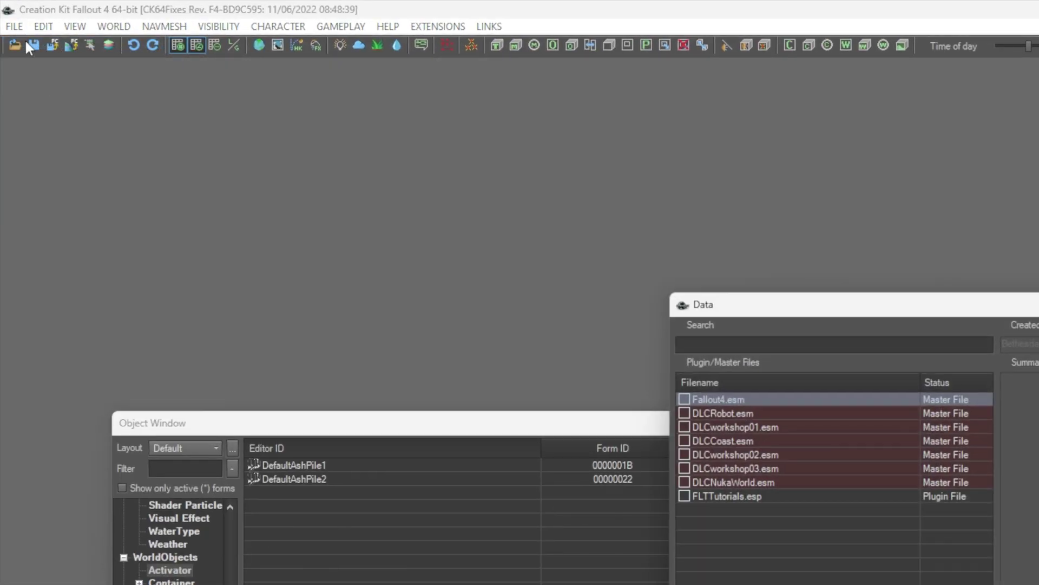
left_click(680, 495)
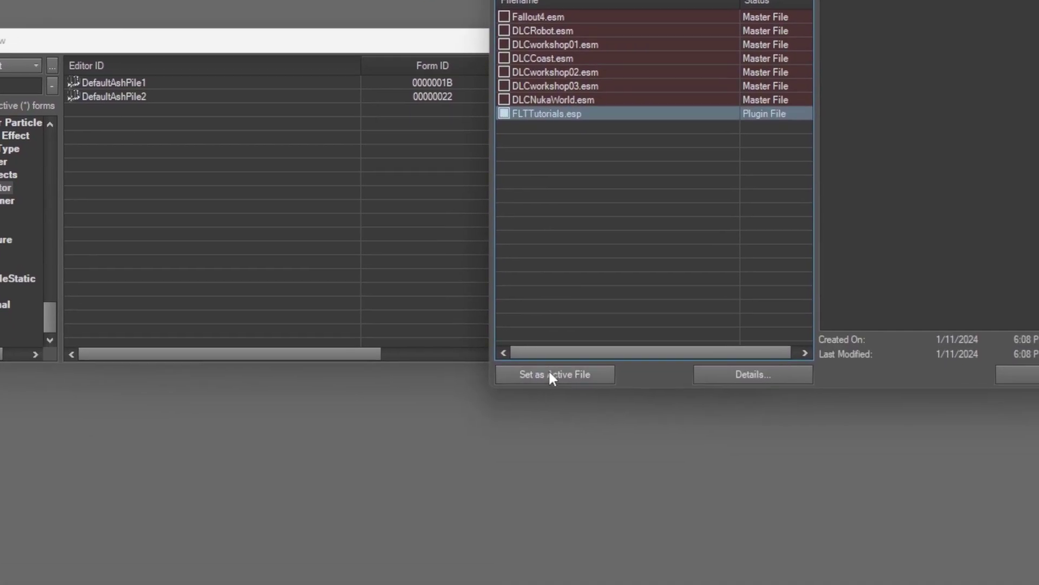
left_click(542, 377)
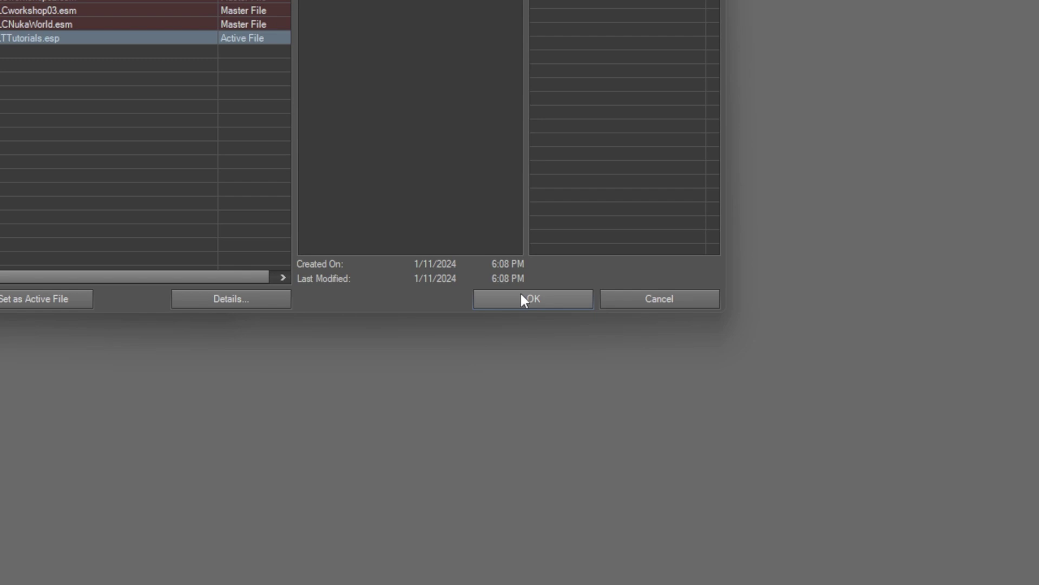
left_click(521, 296)
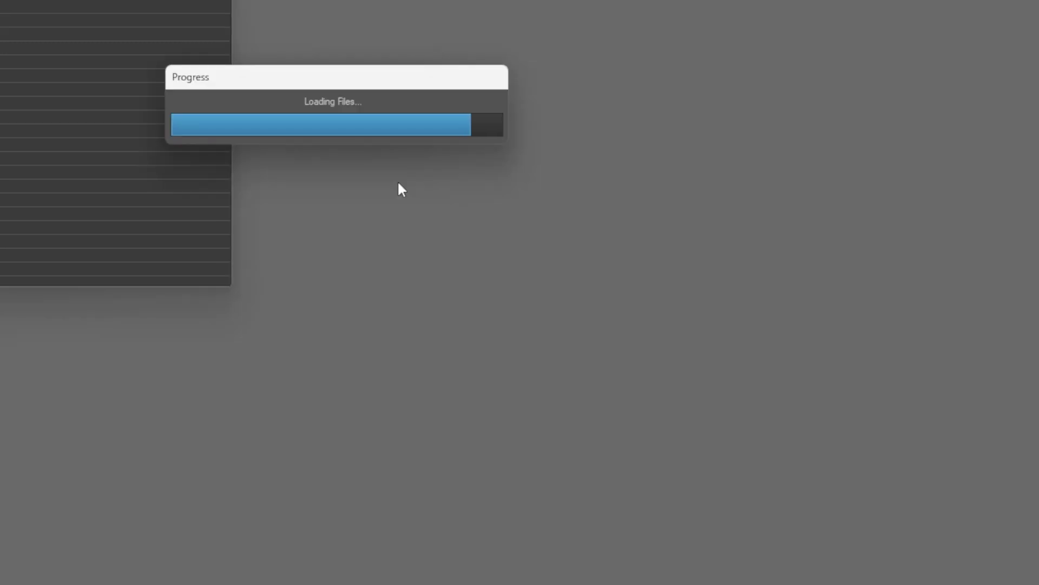